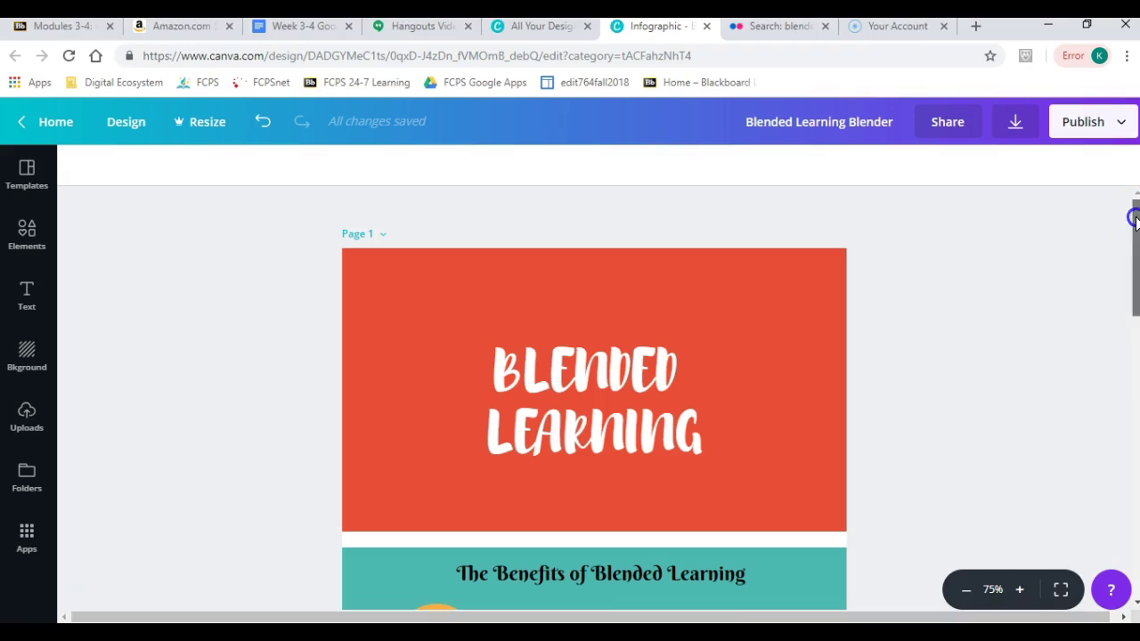
- Inspect the Blended Learning title, highlighting its text and selecting the red band behind it
left_click_drag(1135, 223, 1136, 457)
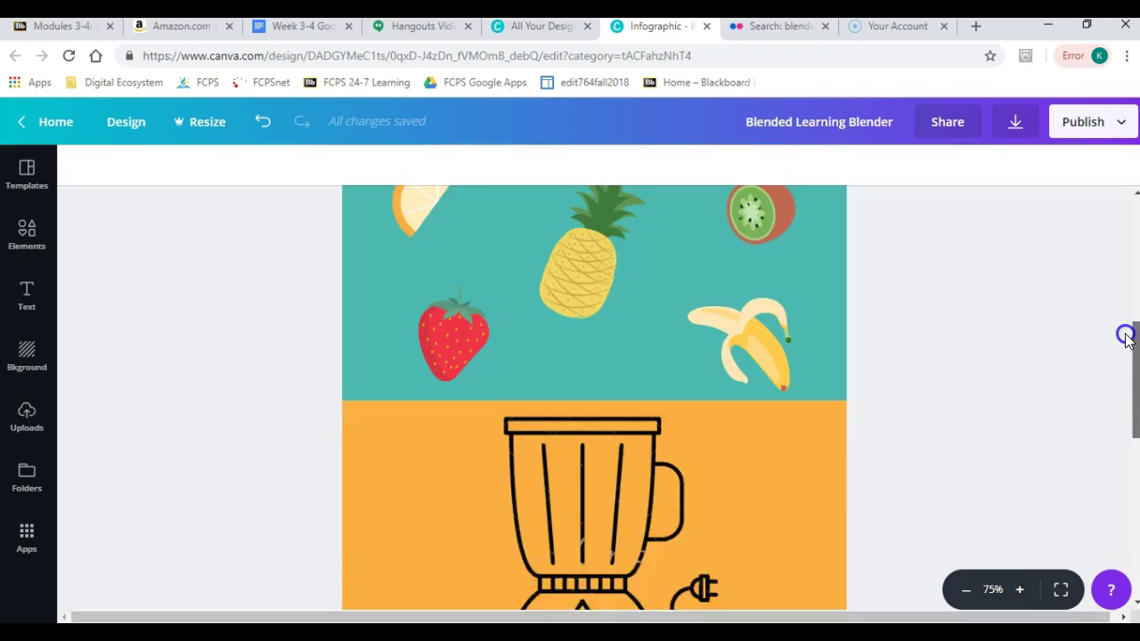
left_click_drag(1135, 457, 1104, 206)
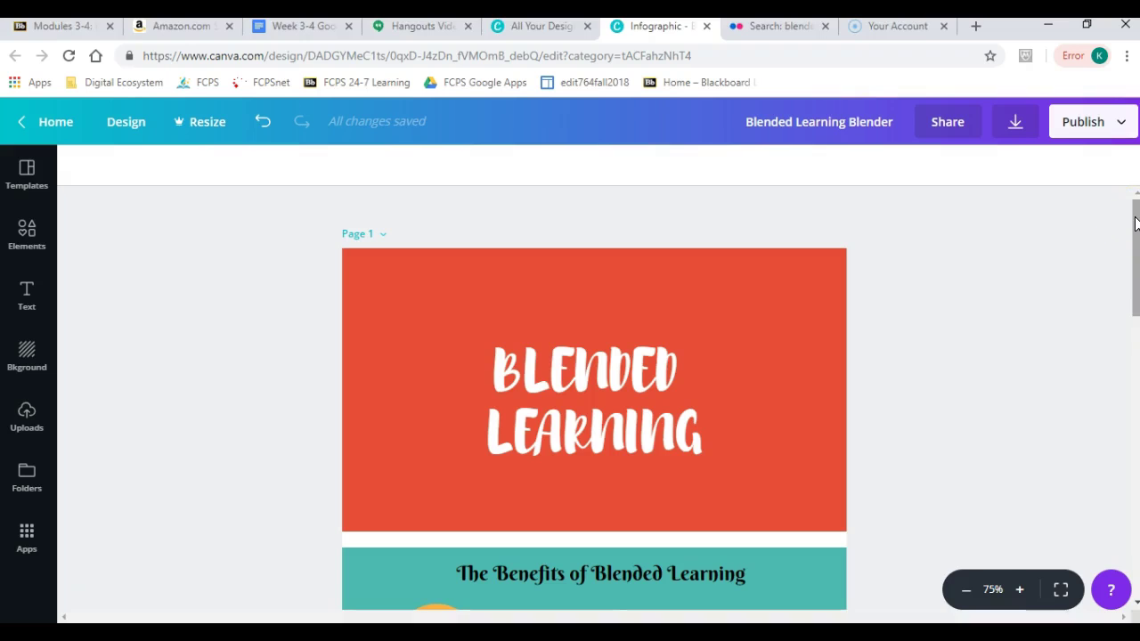
left_click_drag(1135, 222, 1135, 471)
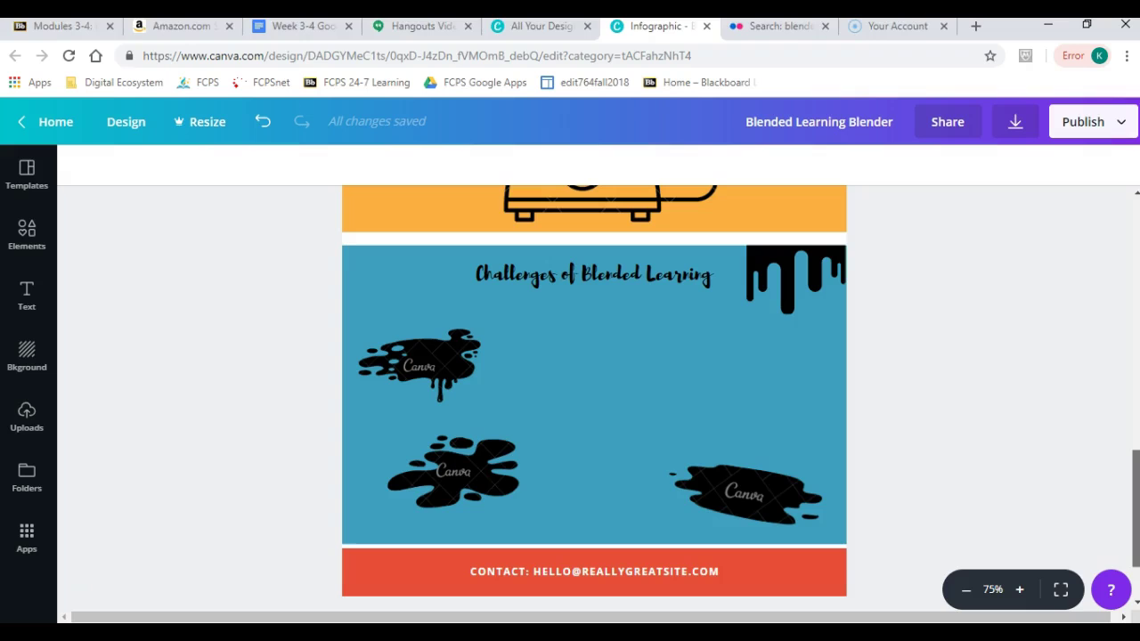
mouse_move(1135, 471)
left_mouse_down()
mouse_move(1134, 350)
mouse_move(1113, 247)
left_mouse_up()
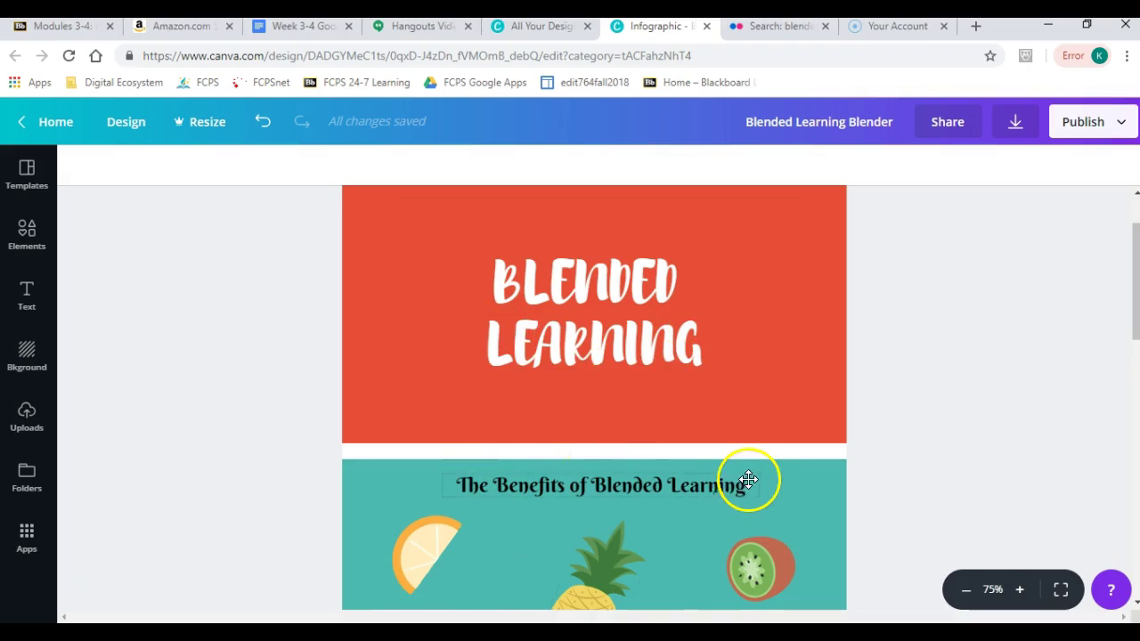
left_click(512, 283)
left_click(169, 242)
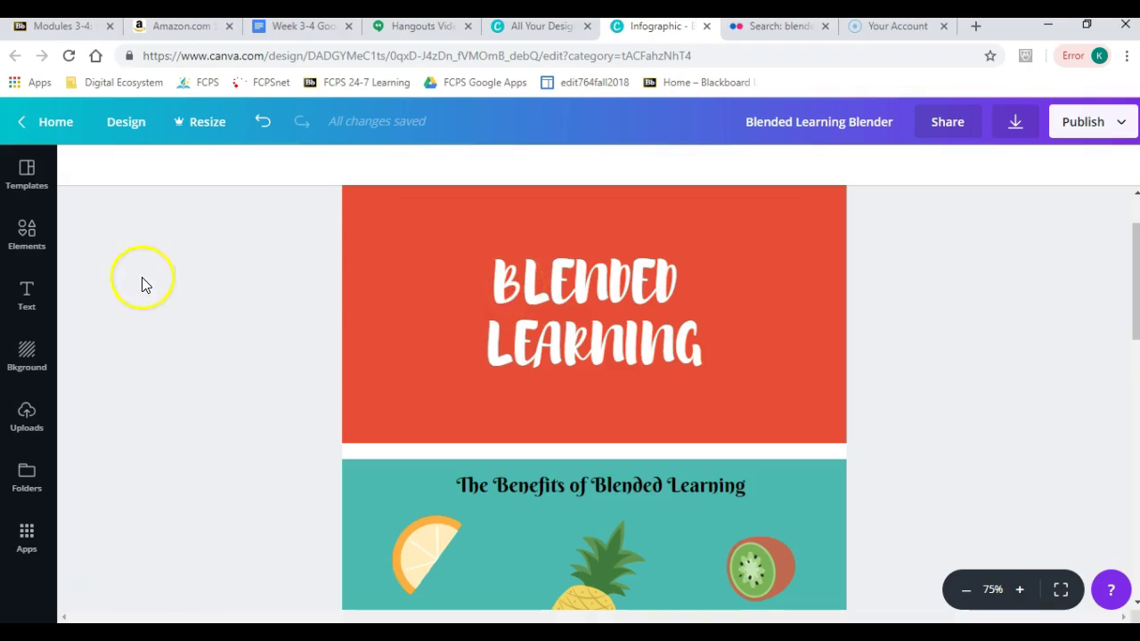
left_click(501, 322)
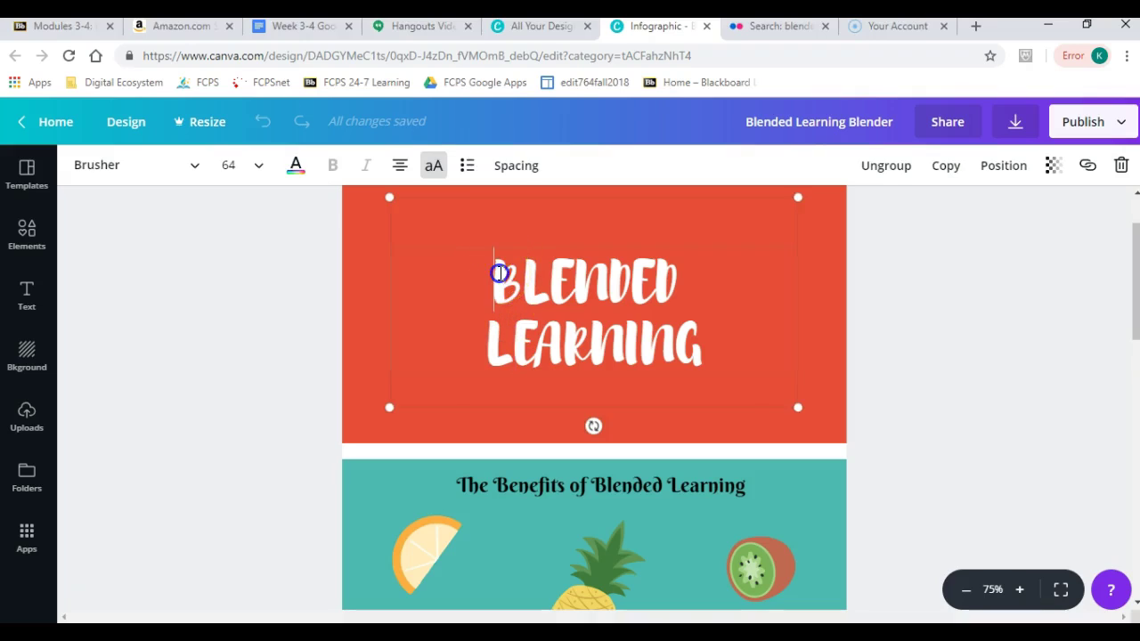
left_click_drag(500, 272, 692, 331)
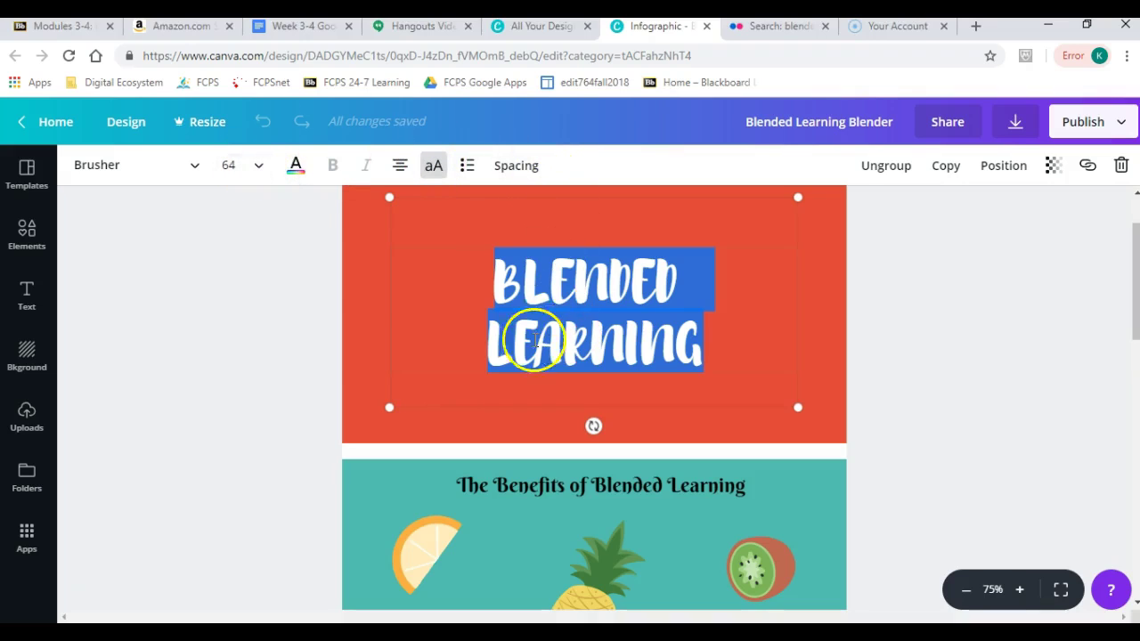
left_click(358, 330)
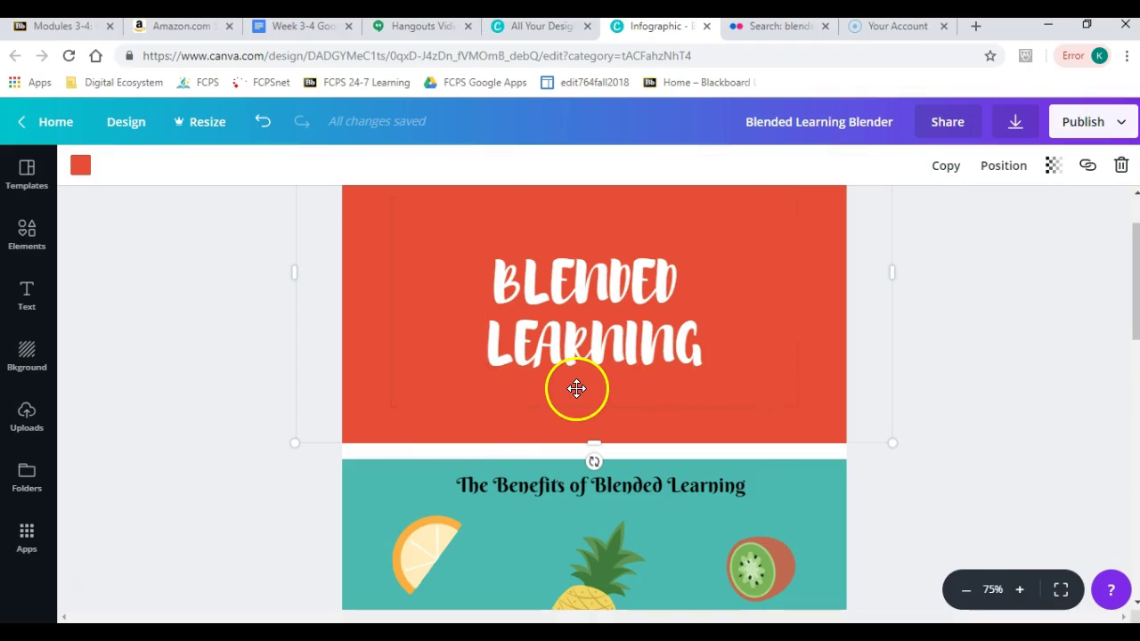
- Add a trial text box, rotate it about 30 degrees, then delete it
left_click(37, 304)
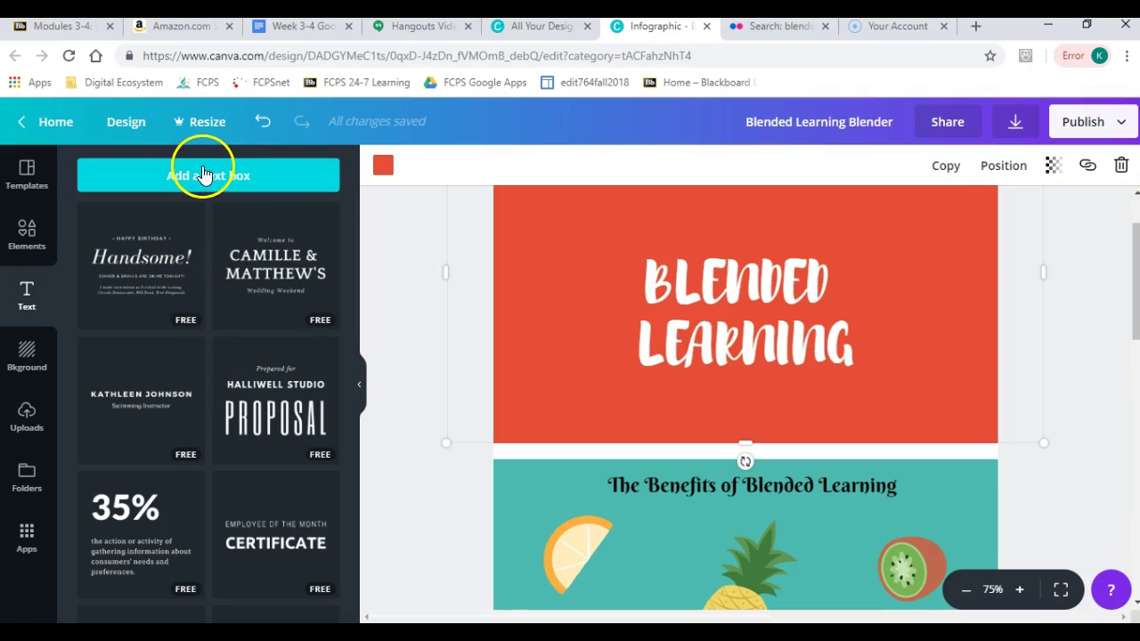
left_click(203, 174)
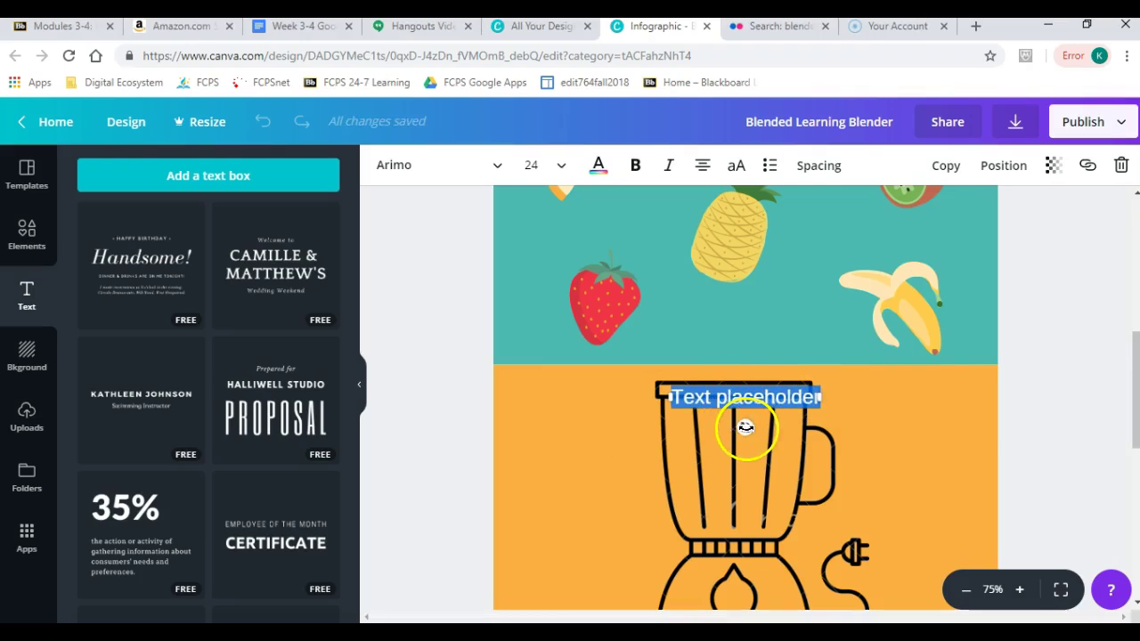
mouse_move(745, 428)
left_mouse_down()
mouse_move(728, 431)
mouse_move(755, 417)
left_mouse_up()
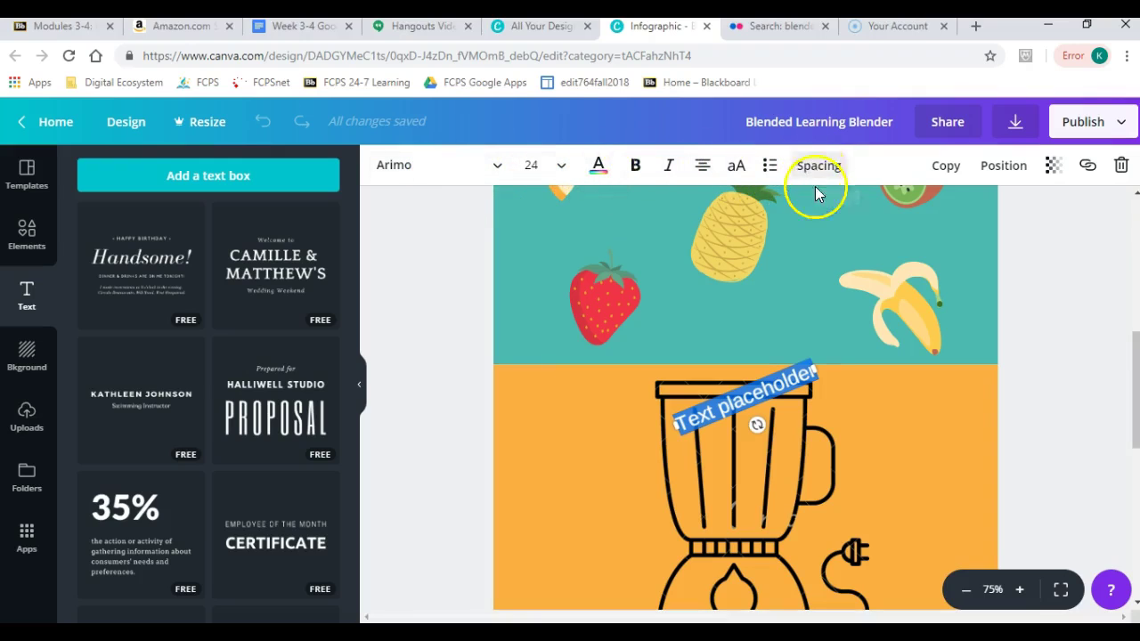
mouse_move(346, 268)
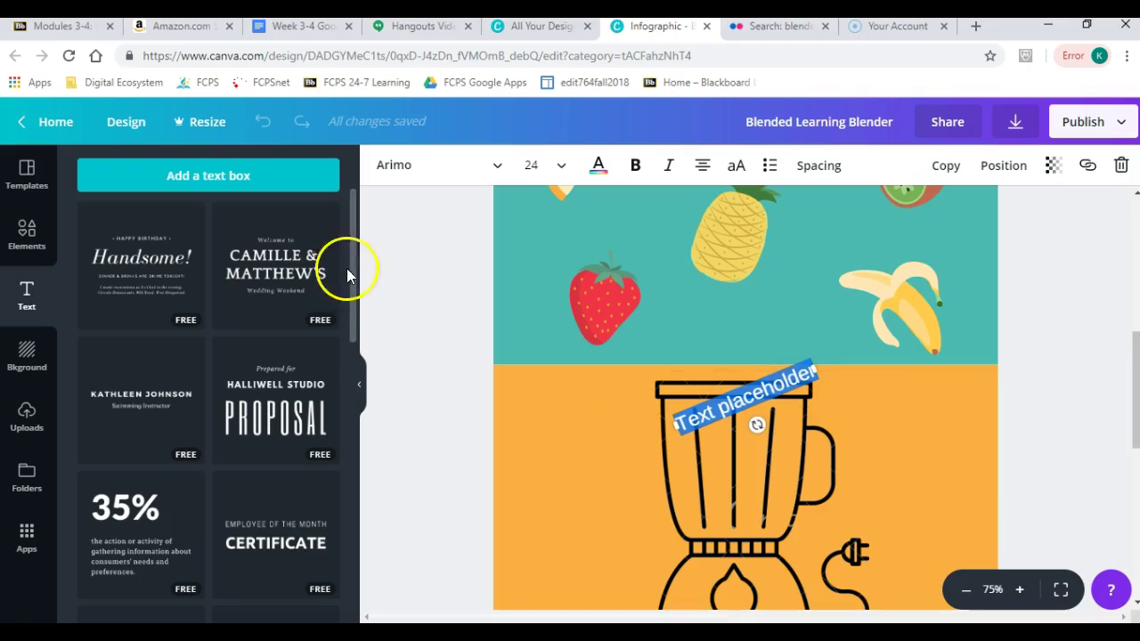
key("Delete")
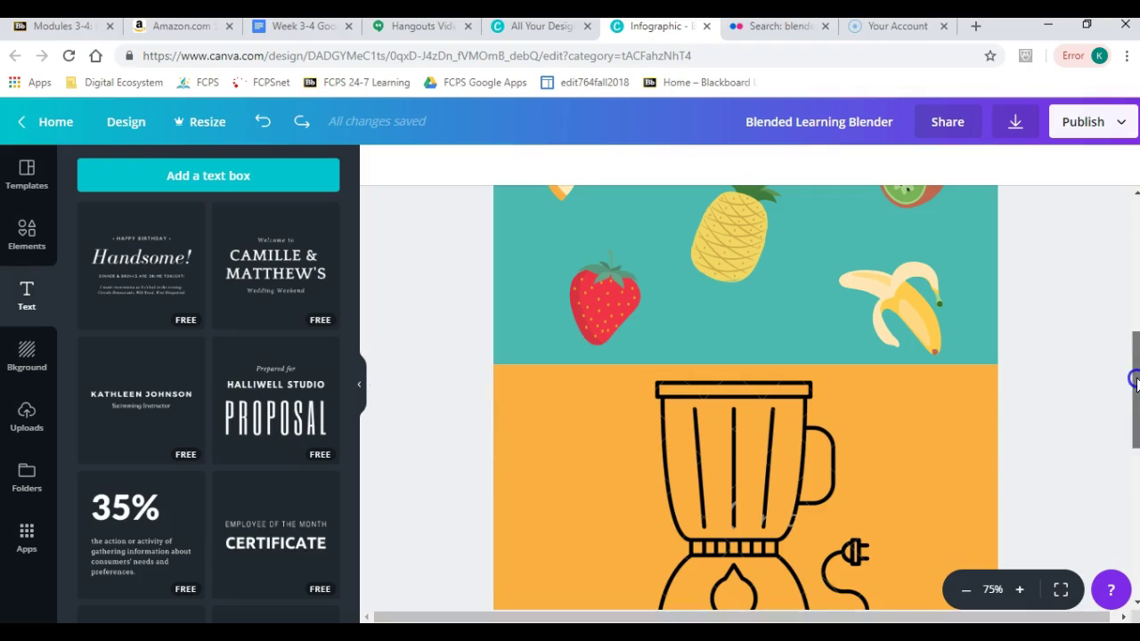
left_click_drag(1133, 390, 1129, 323)
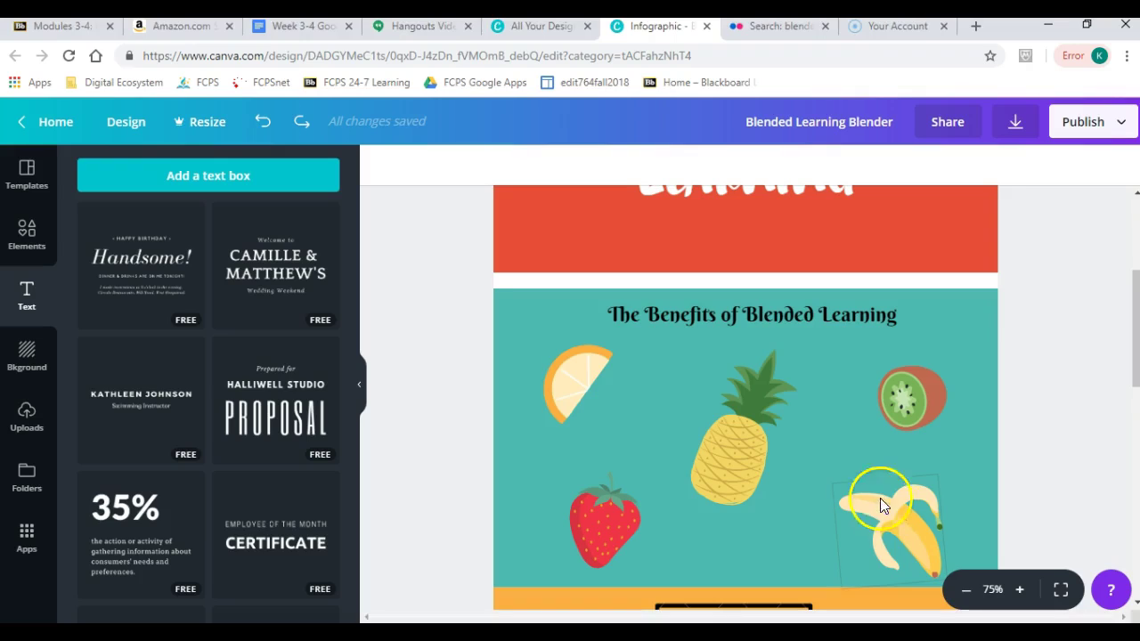
left_click(1117, 420)
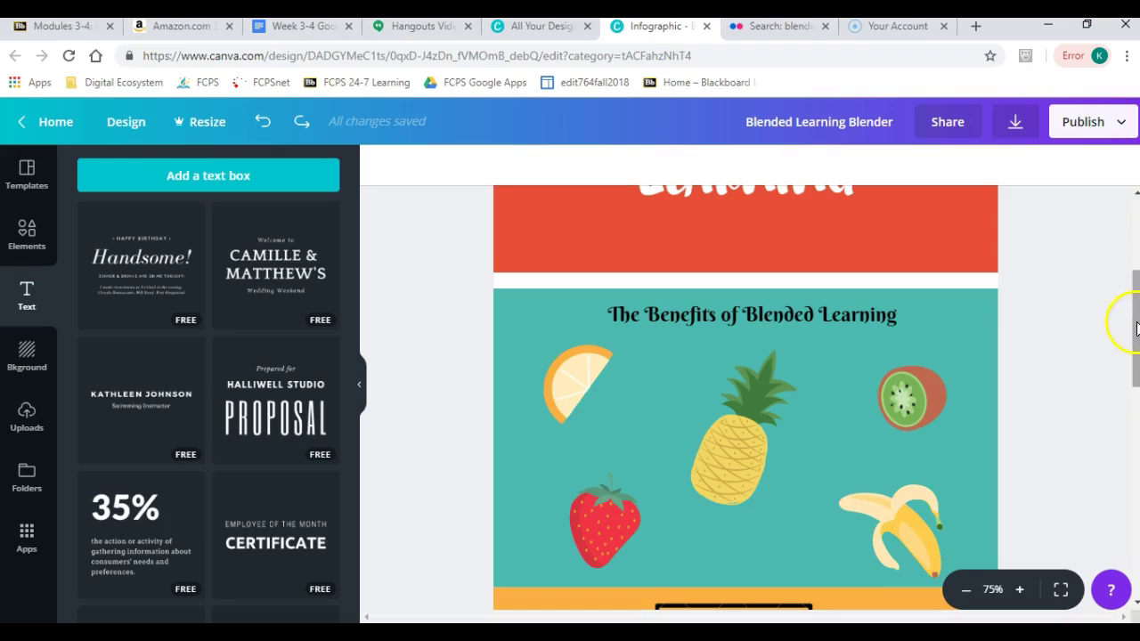
left_click_drag(1135, 328, 1135, 512)
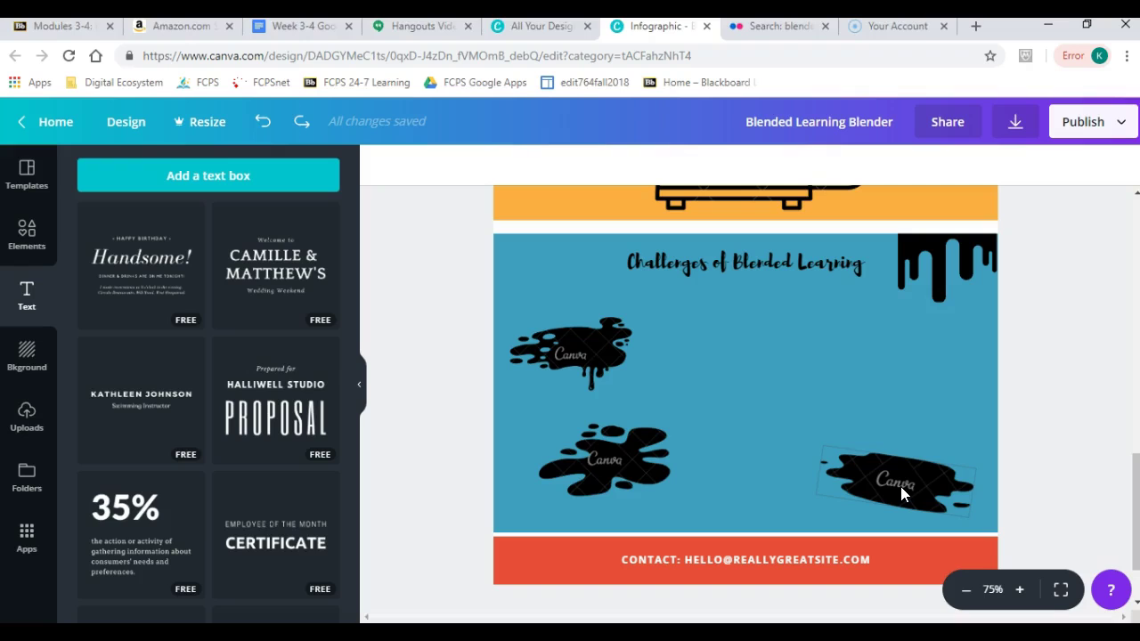
left_click(668, 386)
left_click(538, 255)
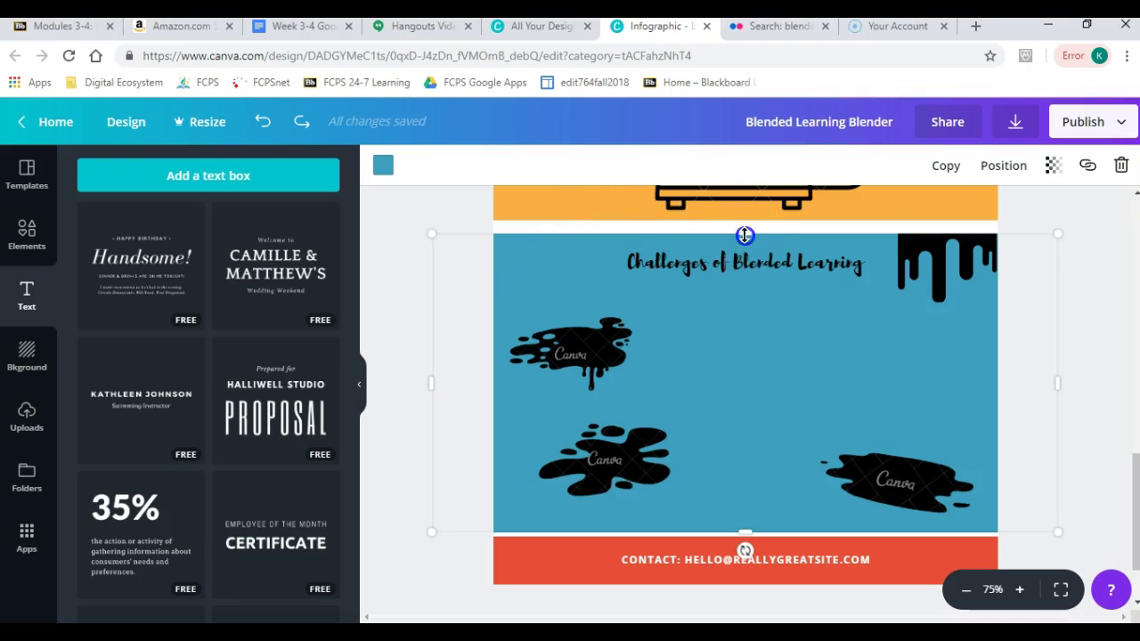
mouse_move(744, 235)
left_mouse_down()
mouse_move(752, 314)
mouse_move(730, 235)
left_mouse_up()
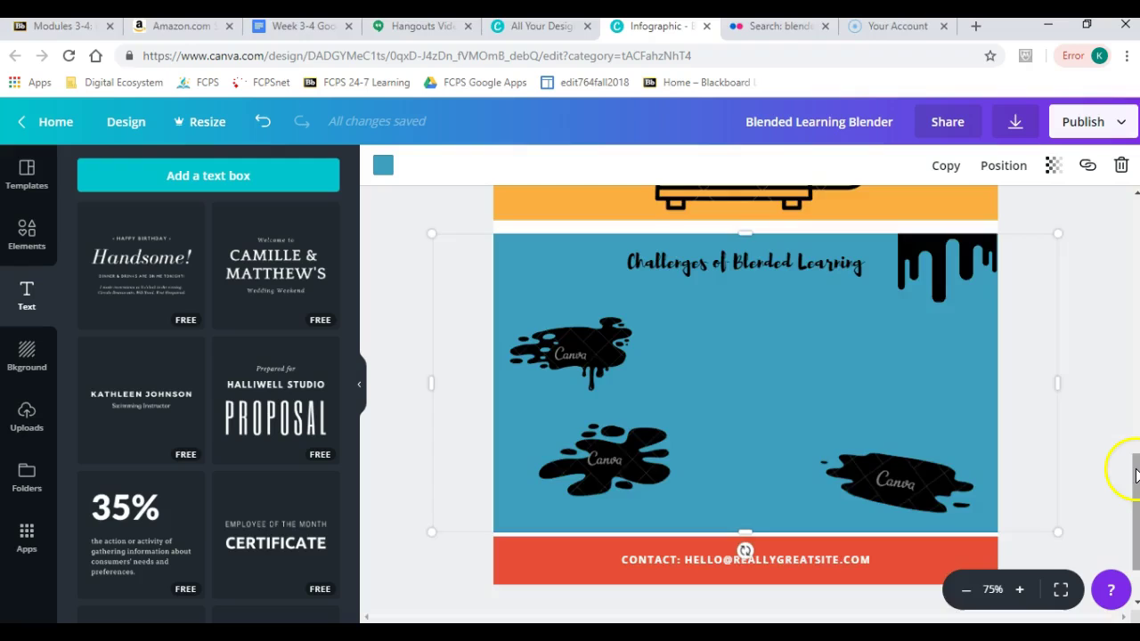
left_click_drag(1130, 465, 1131, 254)
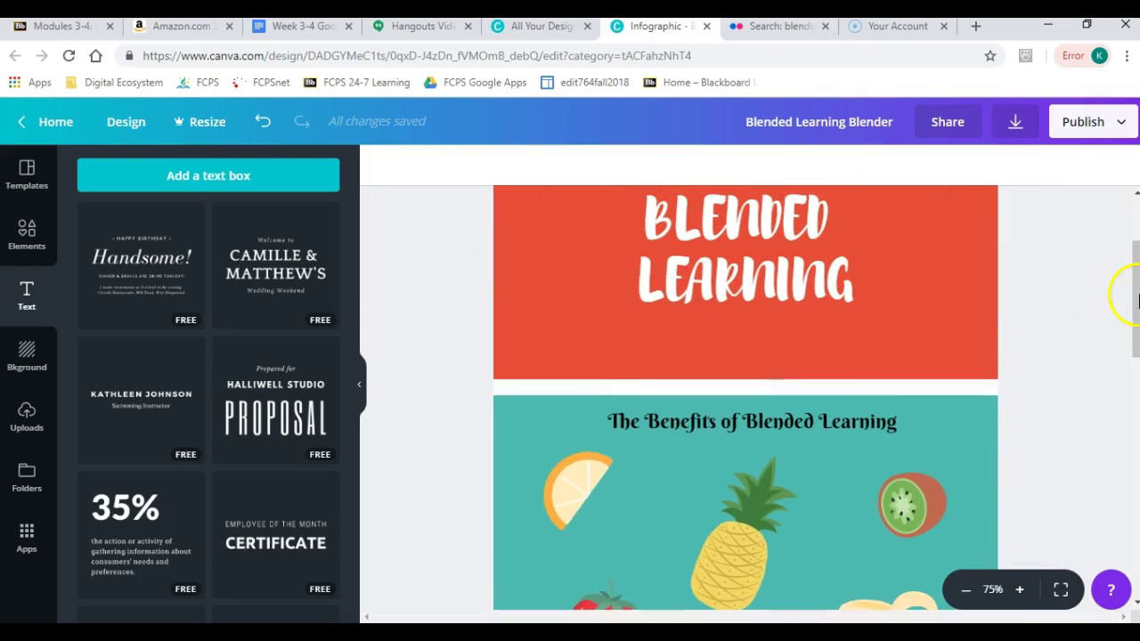
left_click_drag(1136, 301, 1130, 447)
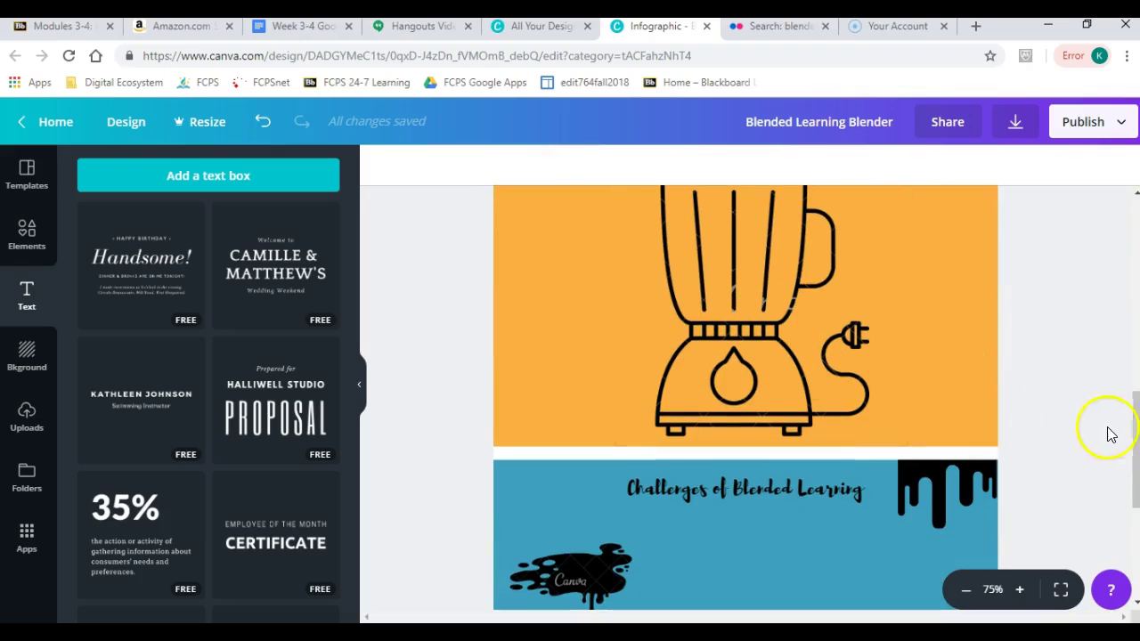
mouse_move(1136, 443)
left_mouse_down()
mouse_move(1131, 470)
mouse_move(1133, 393)
left_mouse_up()
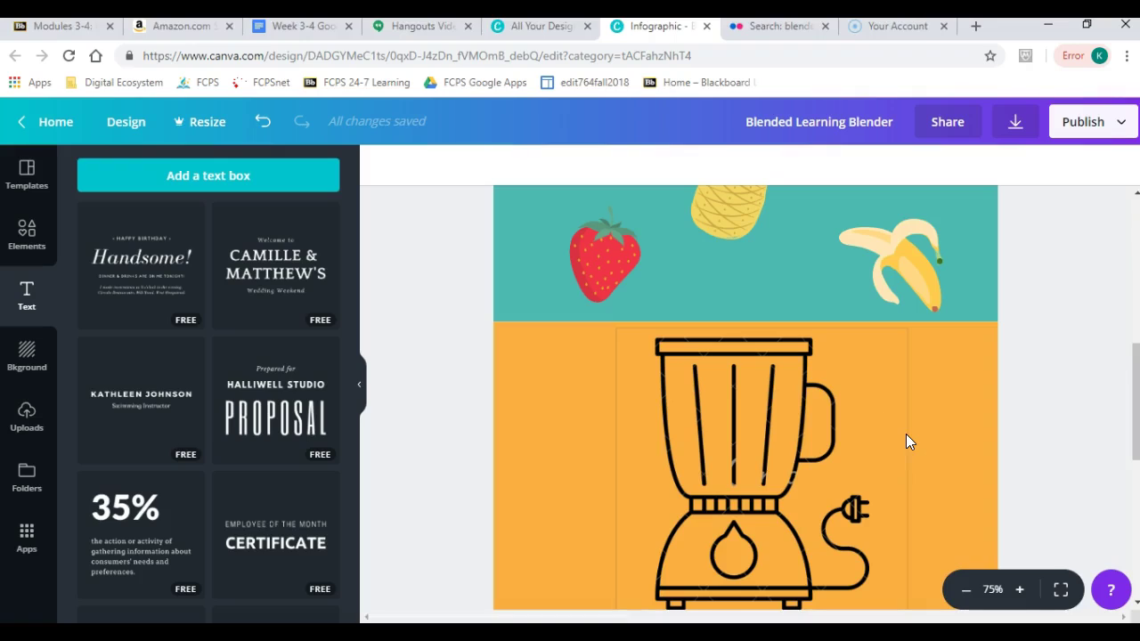
left_click(954, 399)
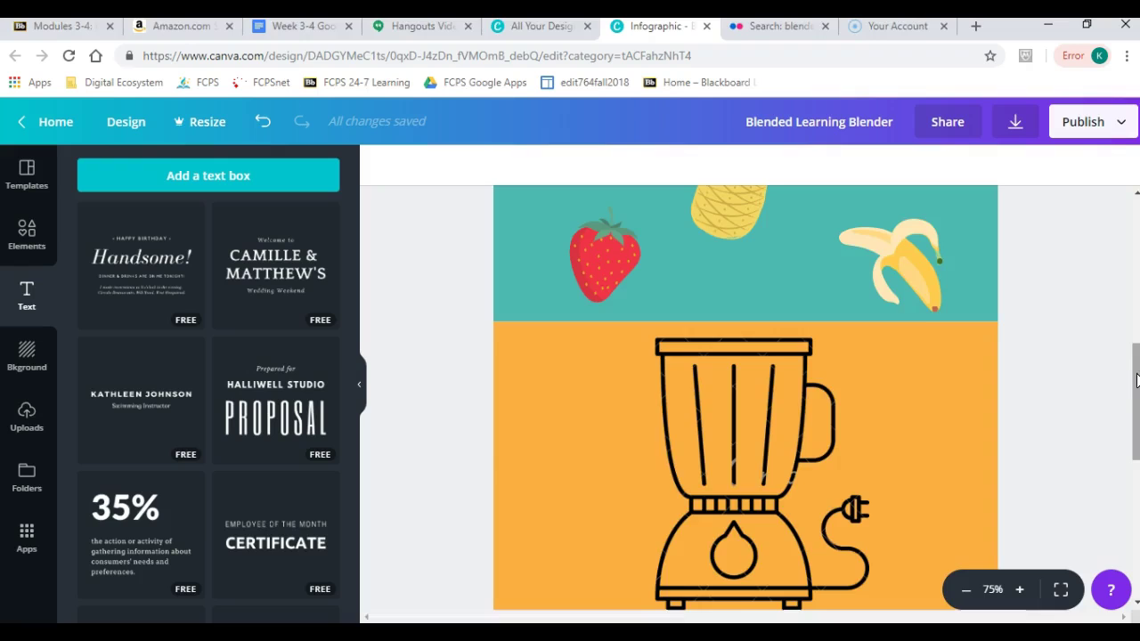
left_click_drag(1136, 380, 1134, 334)
left_click(587, 271)
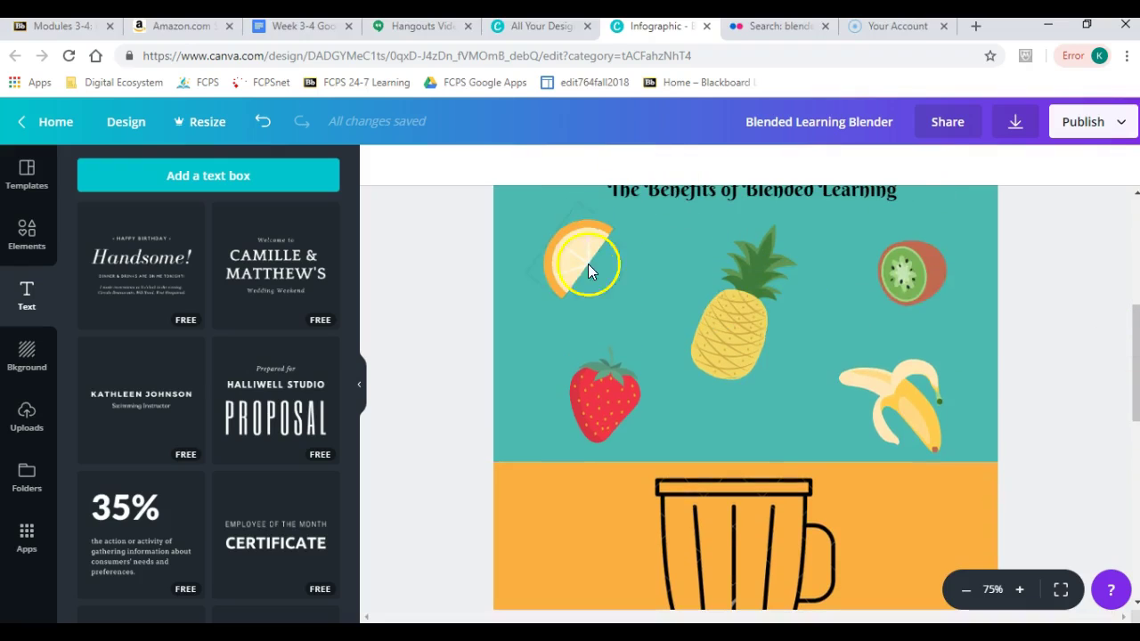
left_click(848, 291)
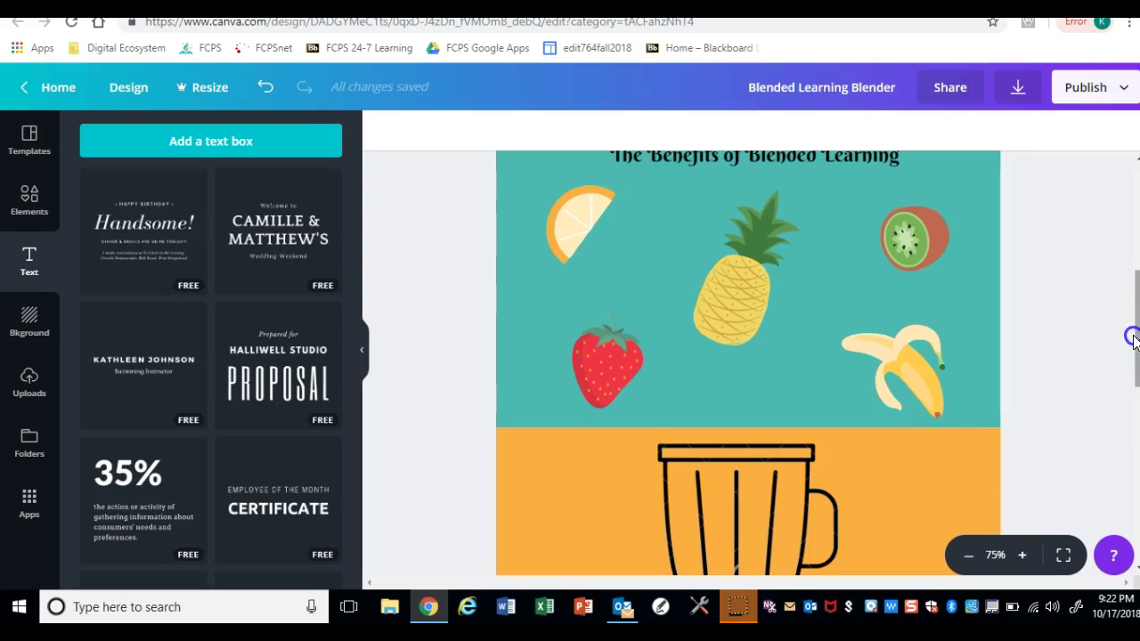
left_click_drag(1136, 352, 1132, 445)
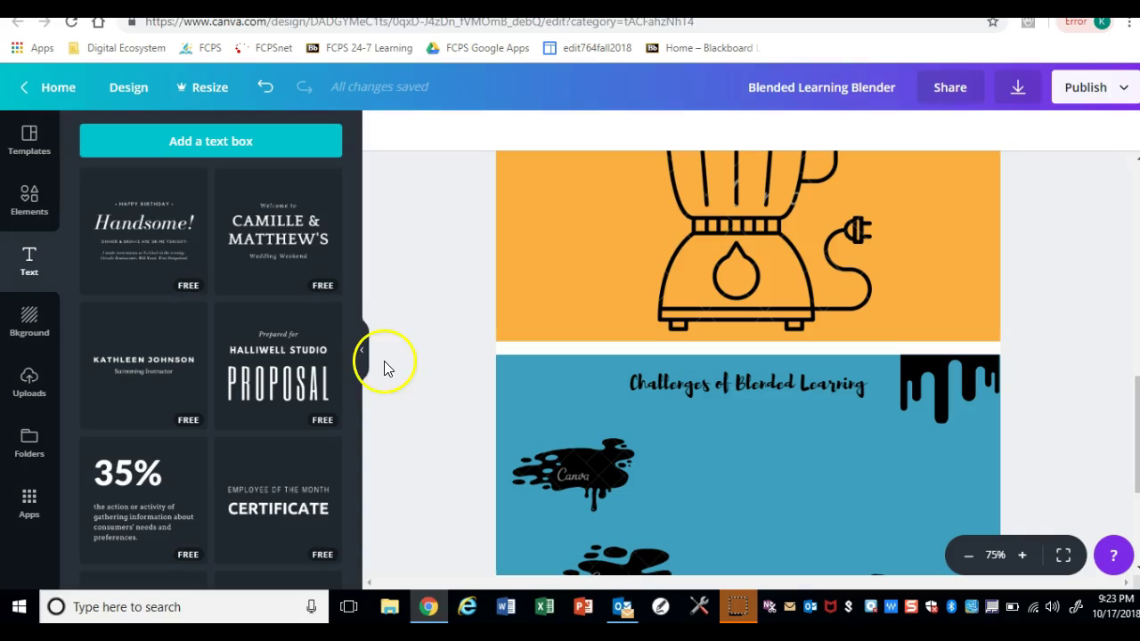
- Clear the puddle search in Elements and scroll down to the Lines and Frames sections
left_click(30, 204)
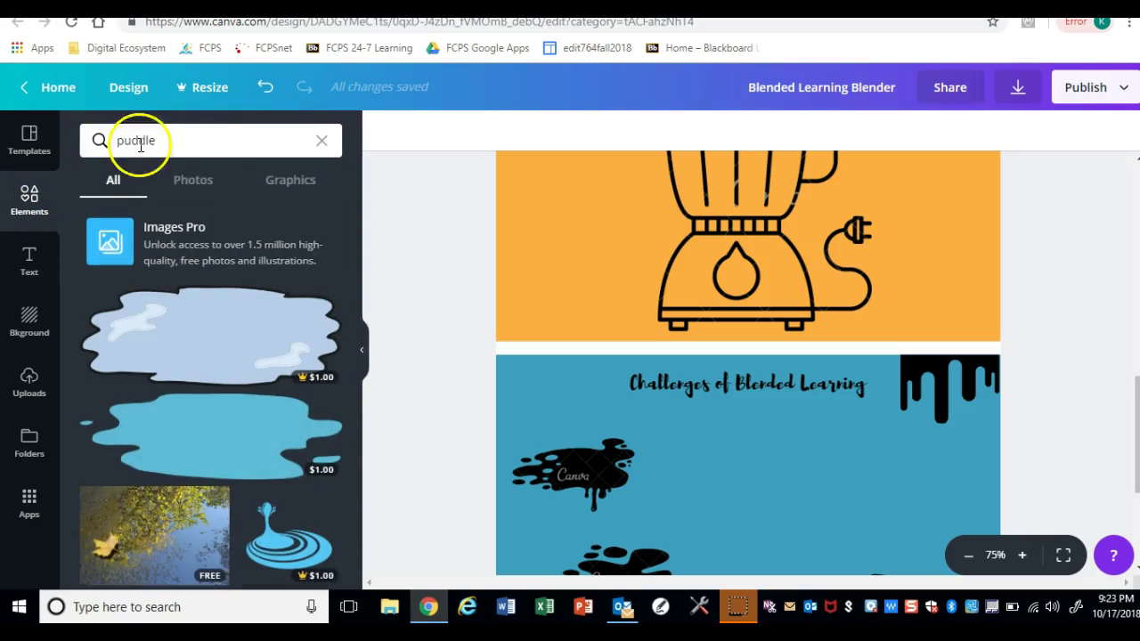
left_click(322, 144)
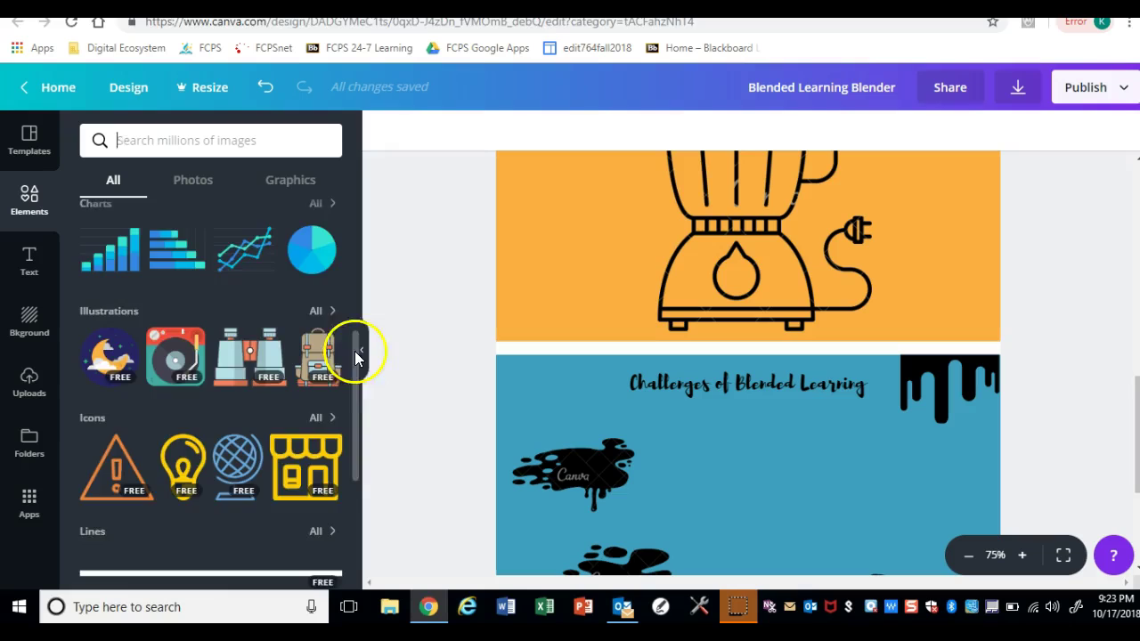
left_click_drag(356, 357, 361, 478)
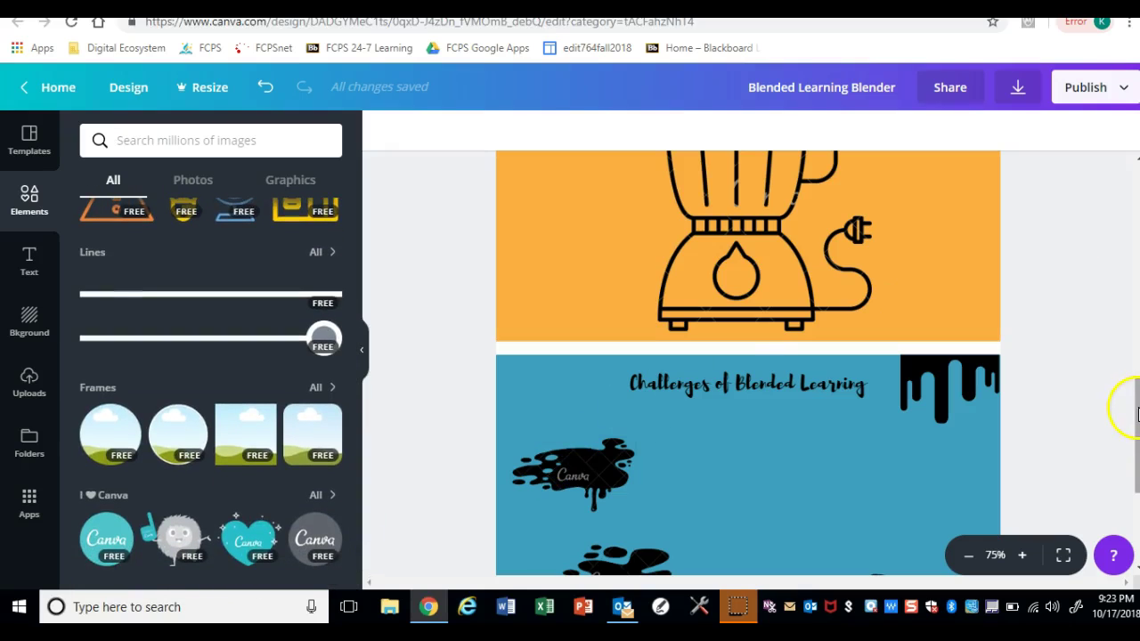
scroll(748, 365, "down", 1)
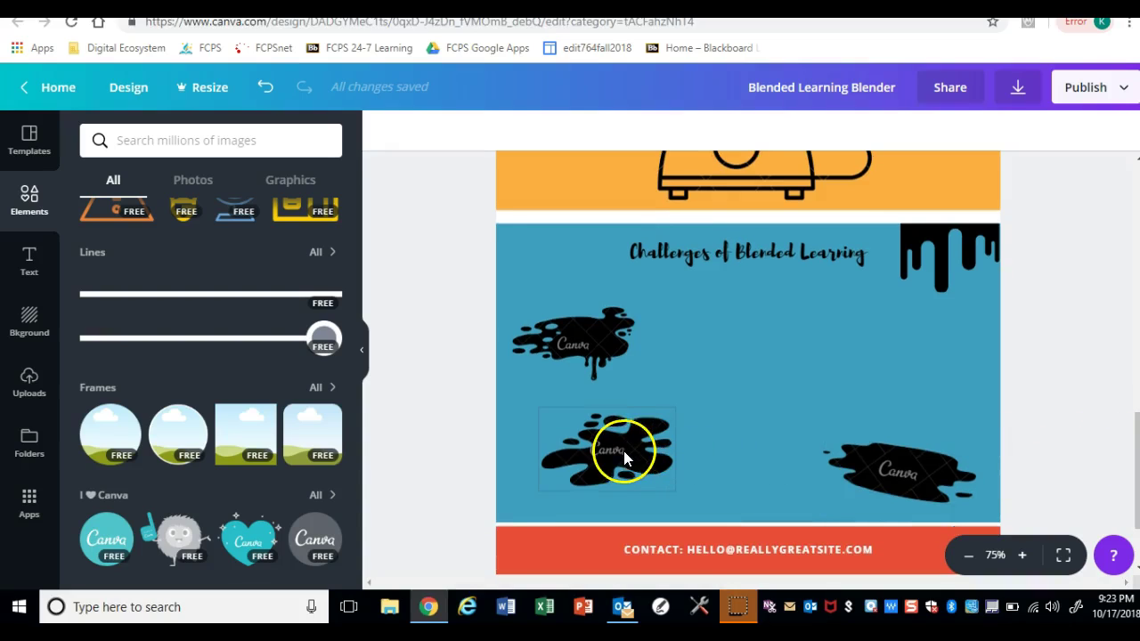
left_click_drag(621, 456, 620, 462)
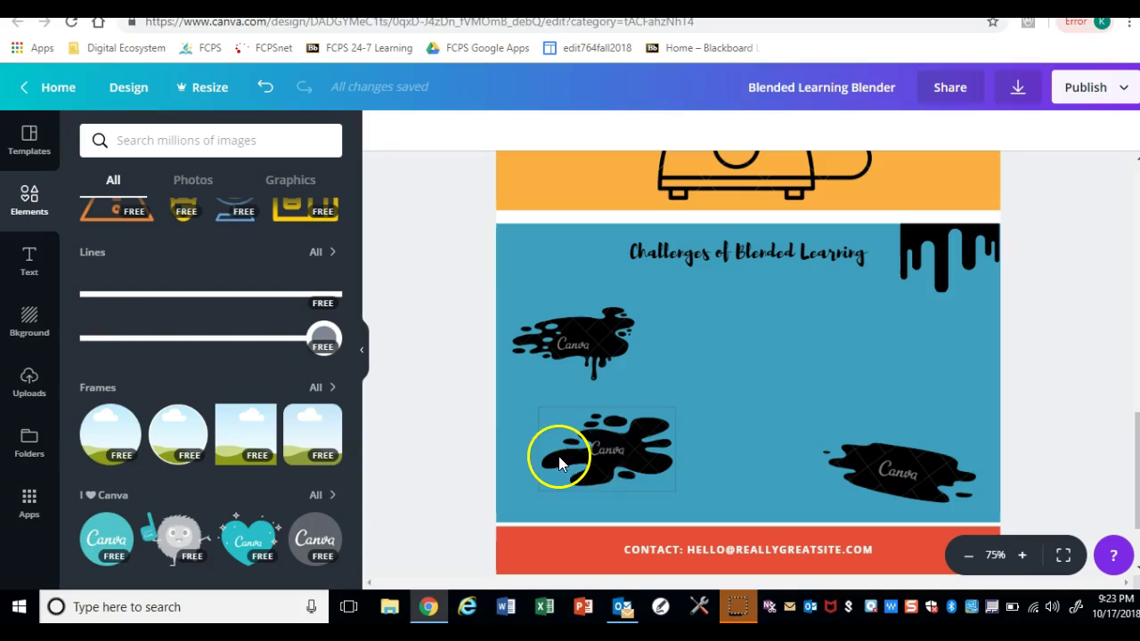